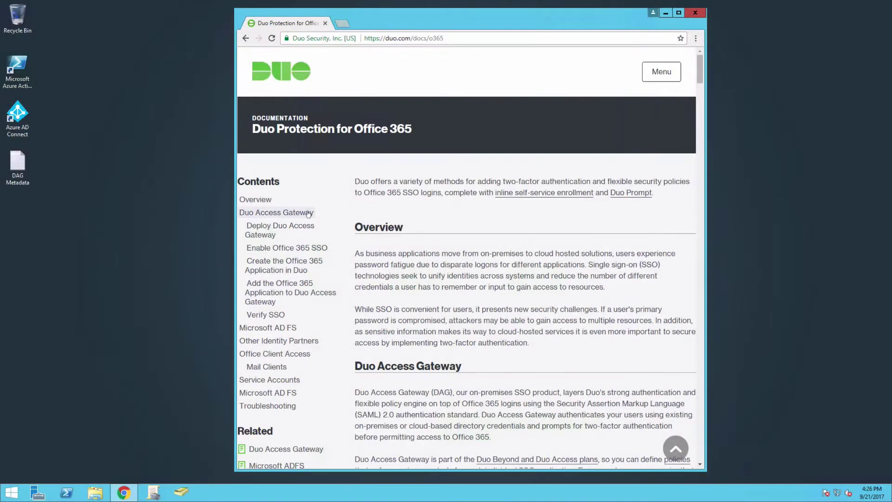
Go to the Duo Access Gateway's Enable Office 365 SSO section and scroll to the federation steps
click(309, 212)
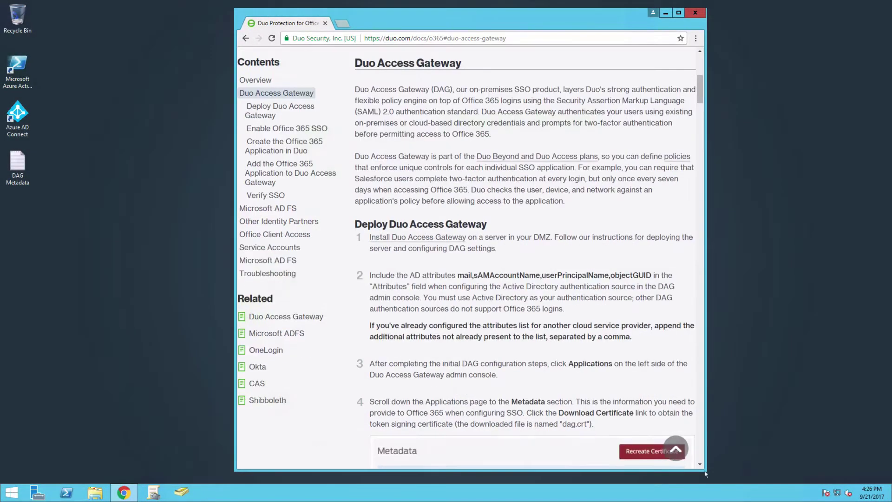
click(700, 464)
scroll(701, 466, down, 10)
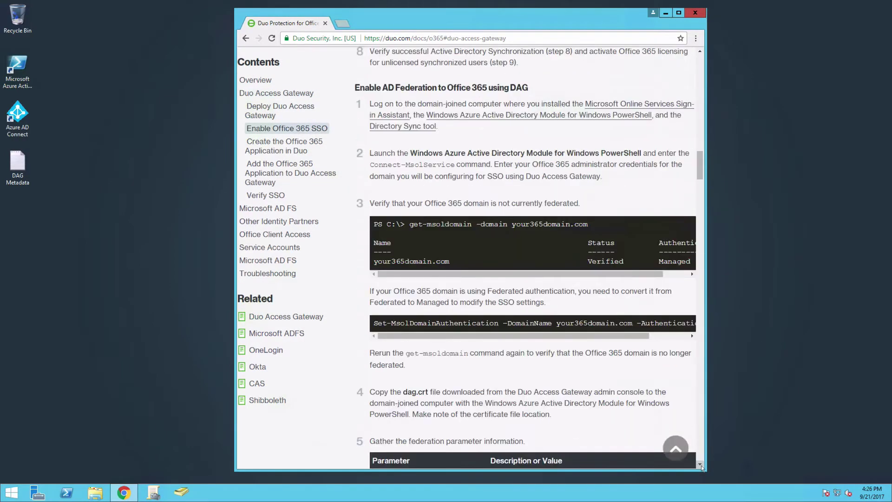
Launch Azure AD PowerShell and place it beside the documentation browser
double_click(17, 69)
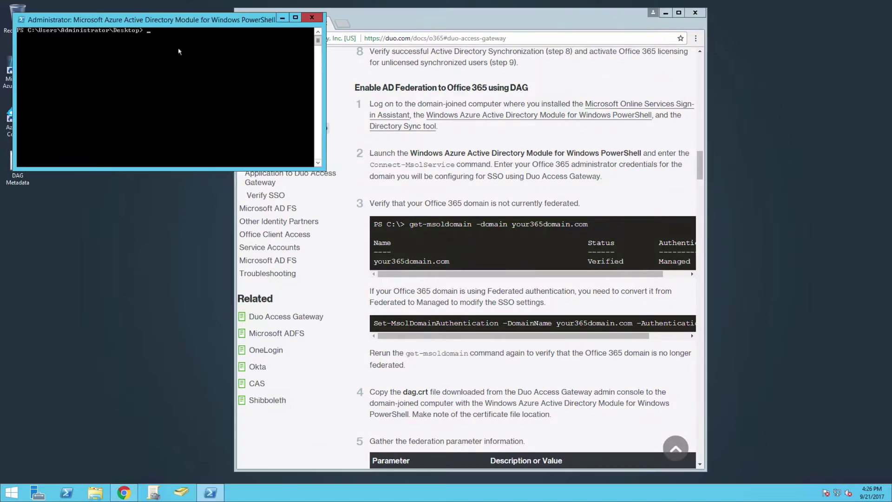
drag(606, 165, 606, 176)
drag(561, 23, 347, 21)
click(633, 286)
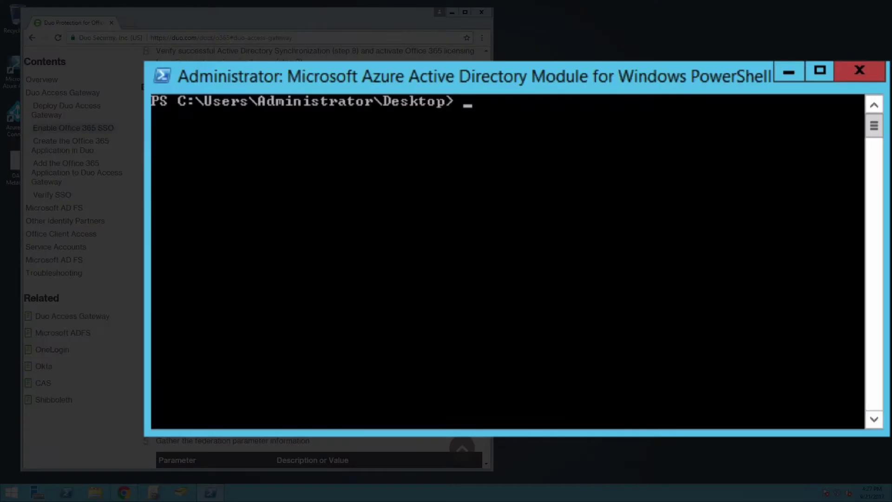
text(connect-msolservice)
key(Return)
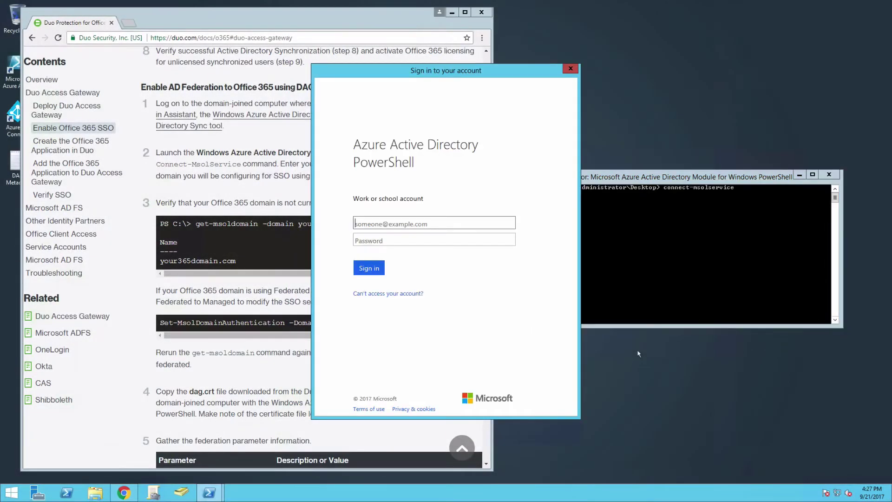
key(Tab)
key(ctrl+v)
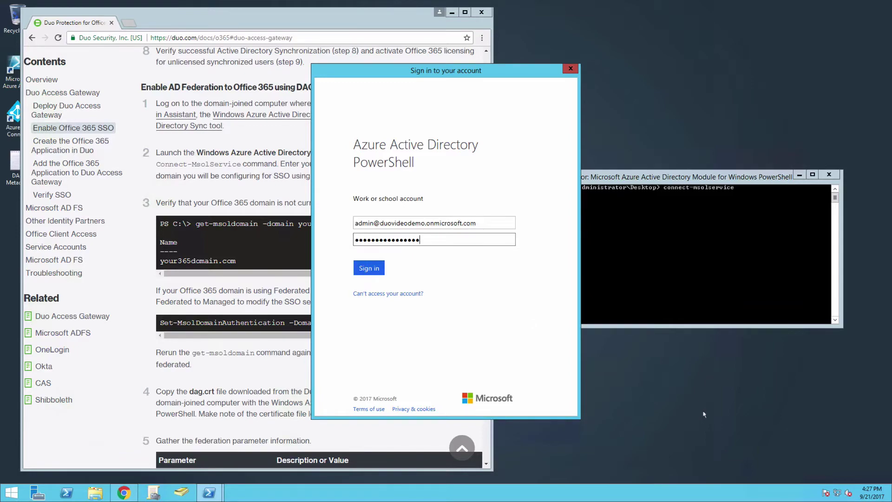
key(Return)
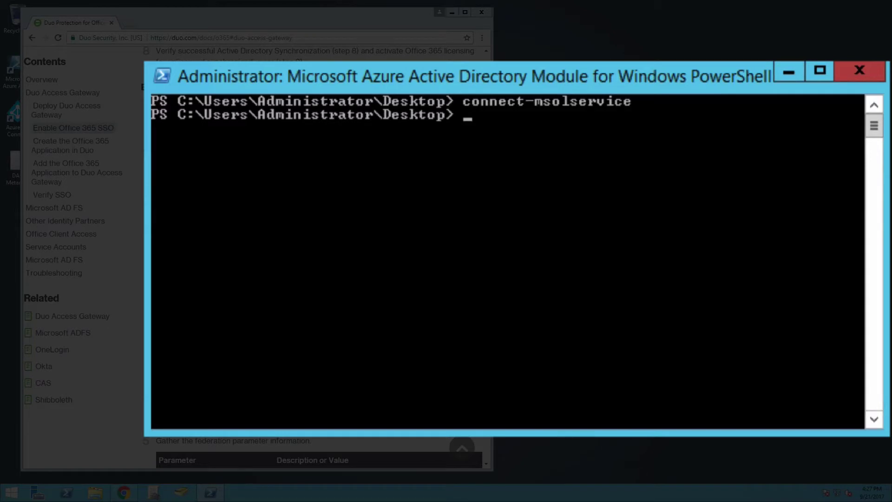
text(get-msoldomain -domain duovideodemo.com)
key(Return)
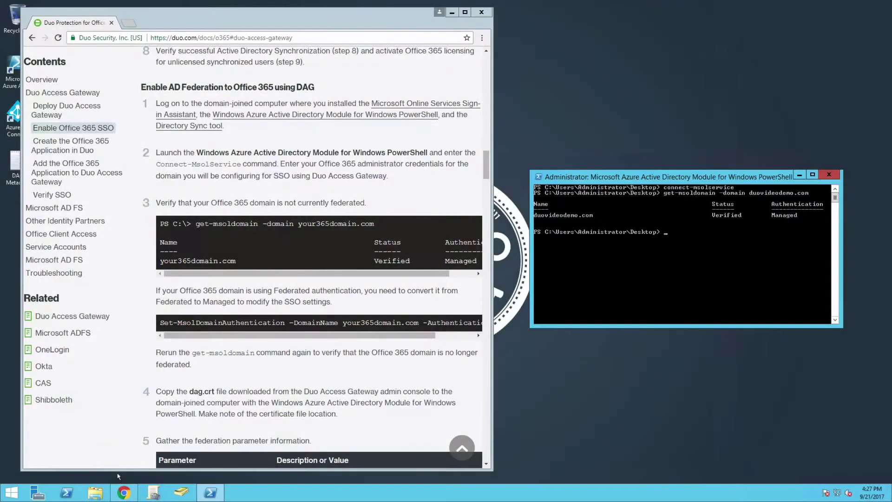
Browse File Explorer to C:\Documents, where the dag certificate is stored
click(96, 492)
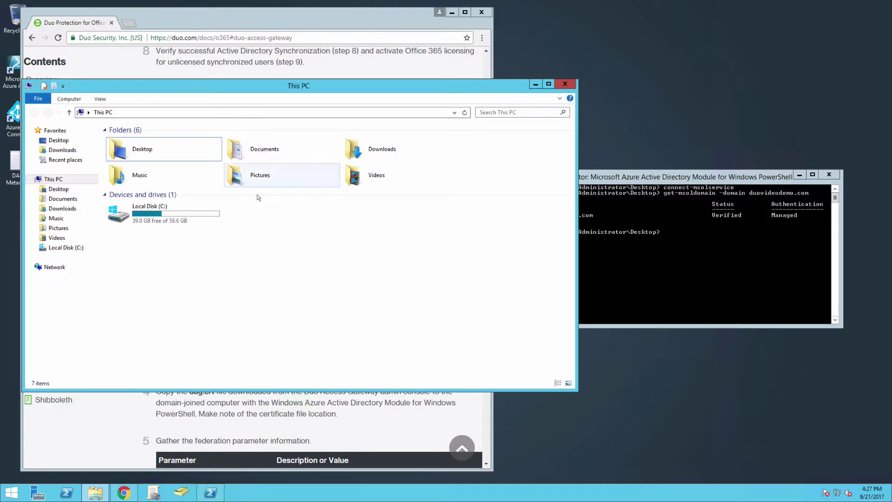
double_click(204, 209)
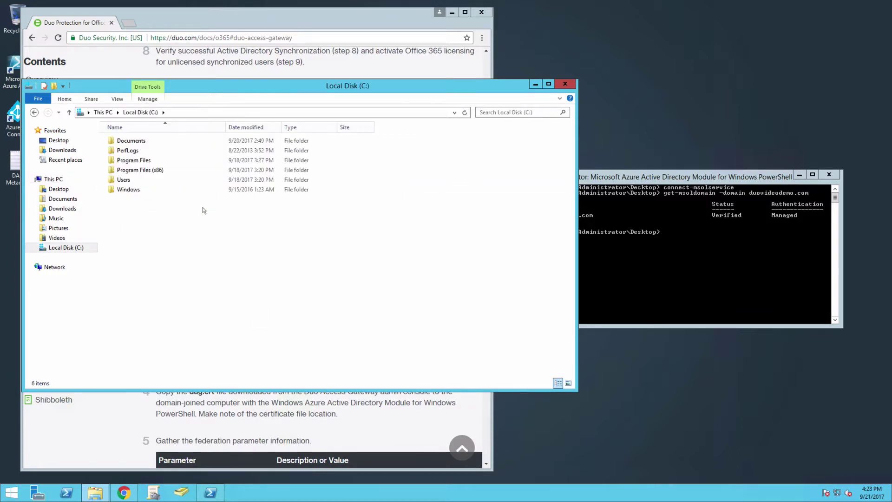
double_click(194, 140)
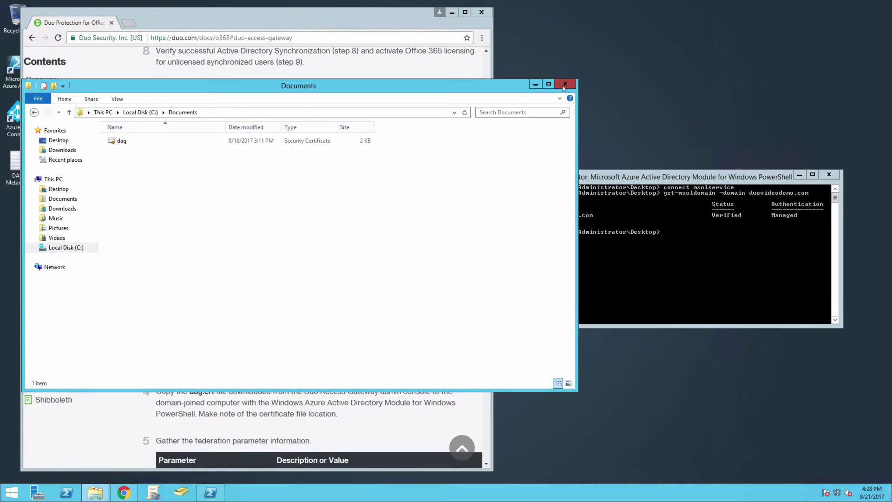
Set $dom = "duovideodemo.com" in PowerShell and begin the $url assignment
click(564, 84)
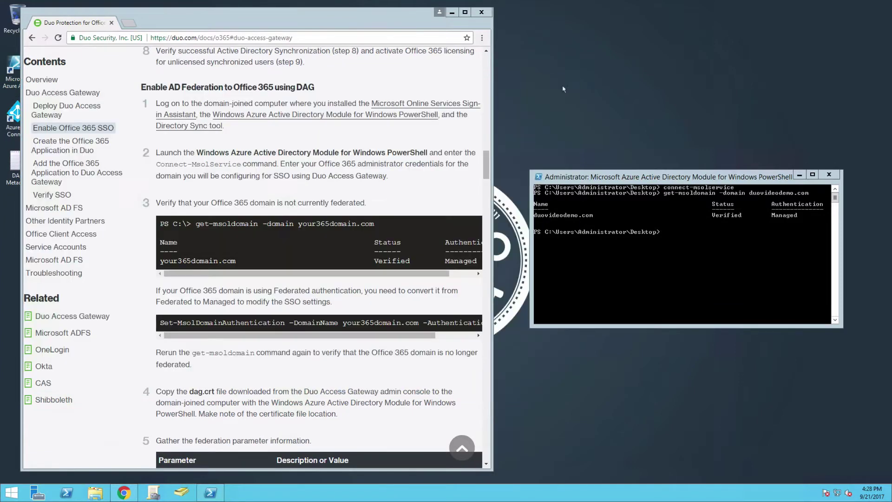
click(486, 463)
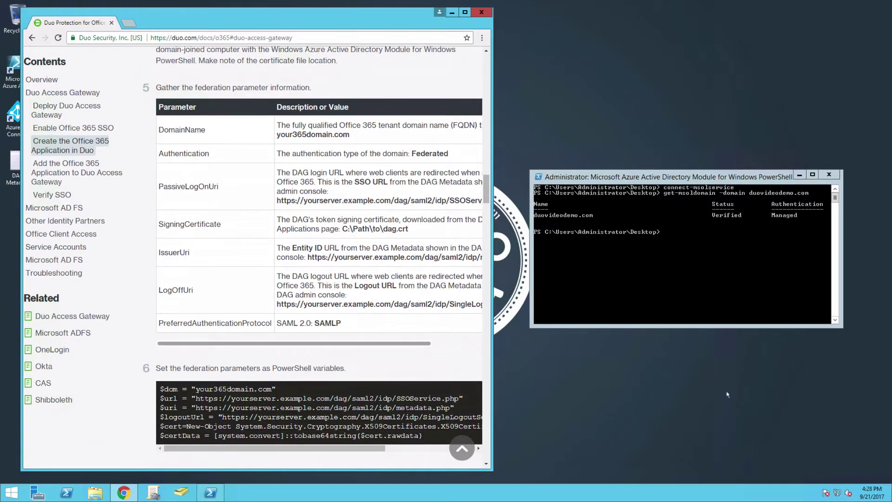
click(678, 312)
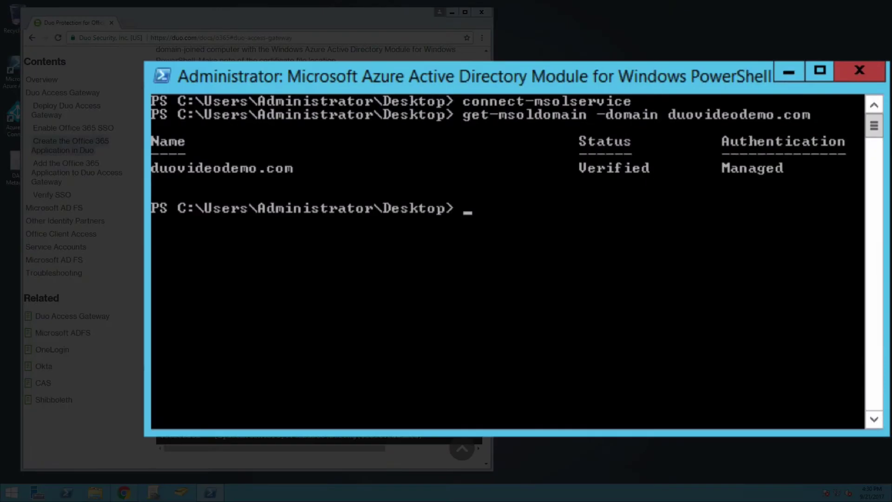
text($dom )
text(= "duovideodemo.com")
key(Return)
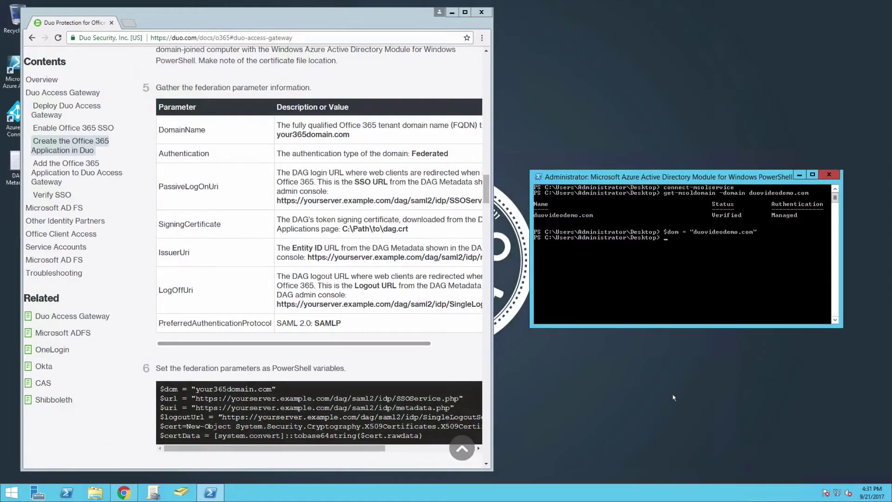
text($url = ")
Store the SSO URL from the DAG Metadata notes in $url
double_click(15, 181)
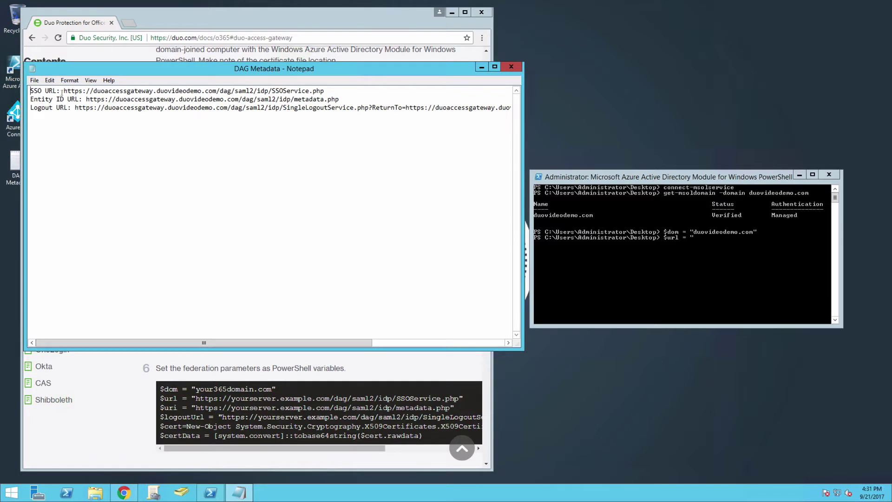
drag(63, 91, 326, 91)
click(757, 296)
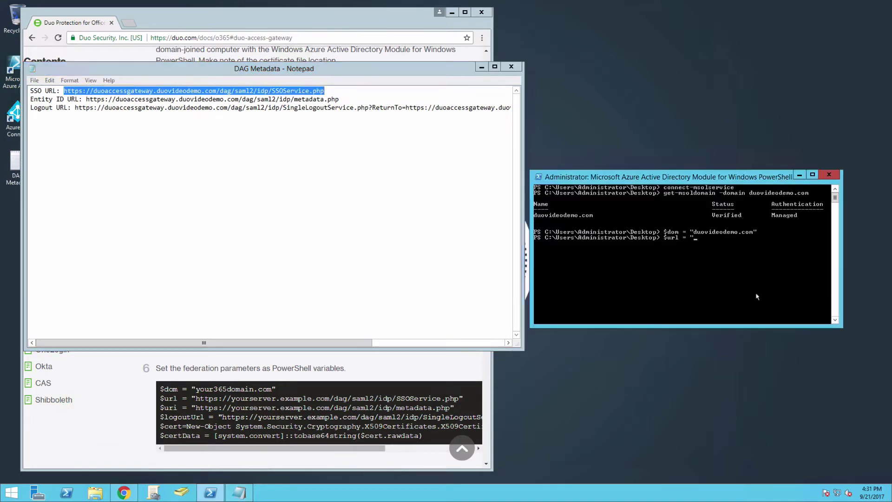
right_click(756, 297)
click(771, 321)
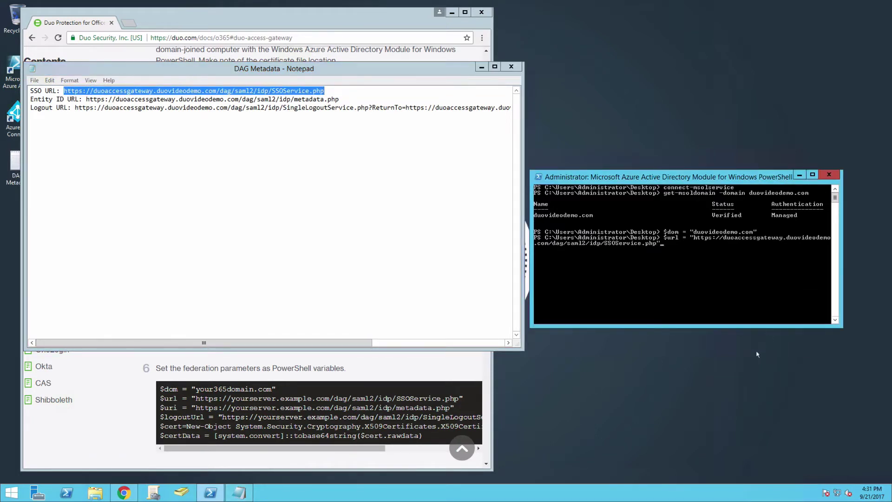
key(Return)
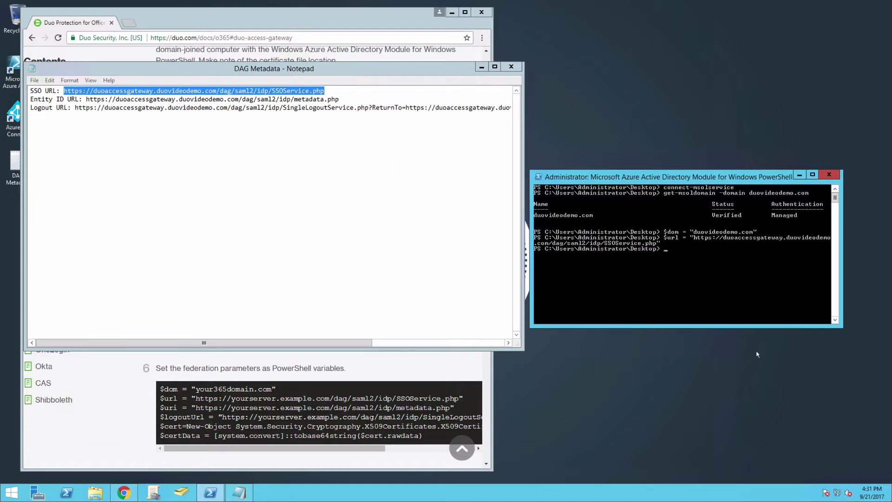
Store the Entity ID URL from the notes in $uri
text($uri = ")
drag(86, 99, 339, 99)
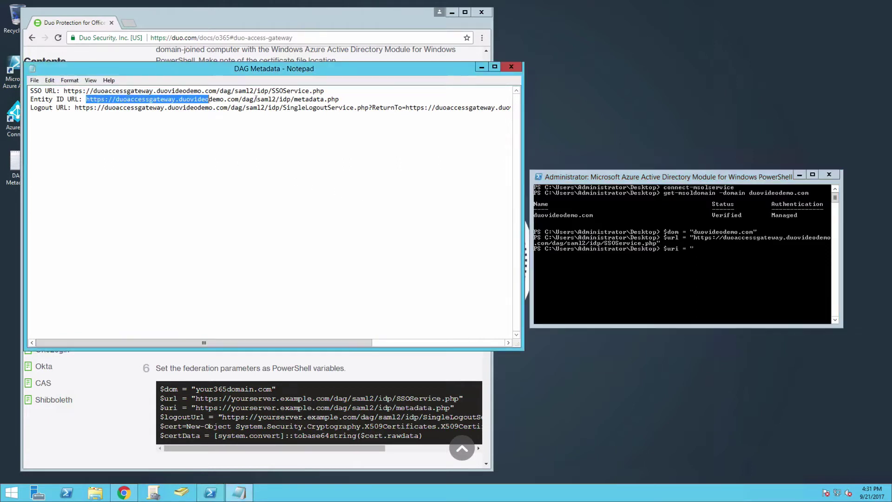
right_click(749, 285)
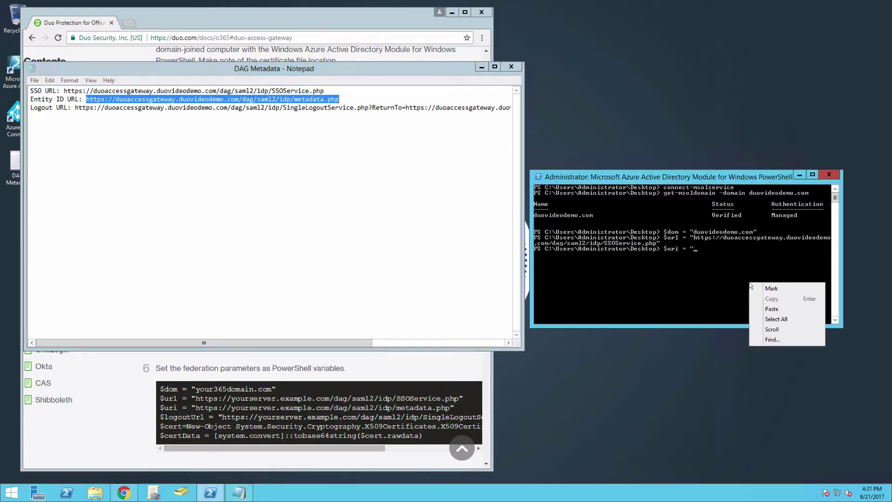
click(762, 305)
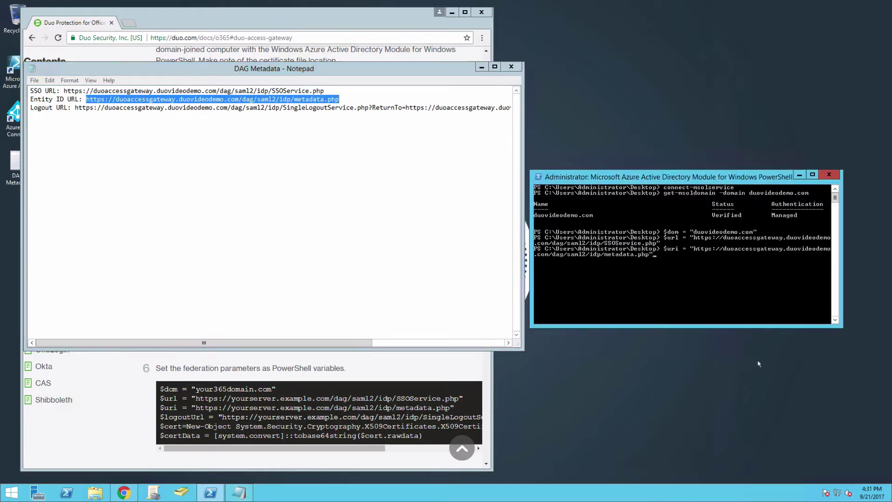
key(Return)
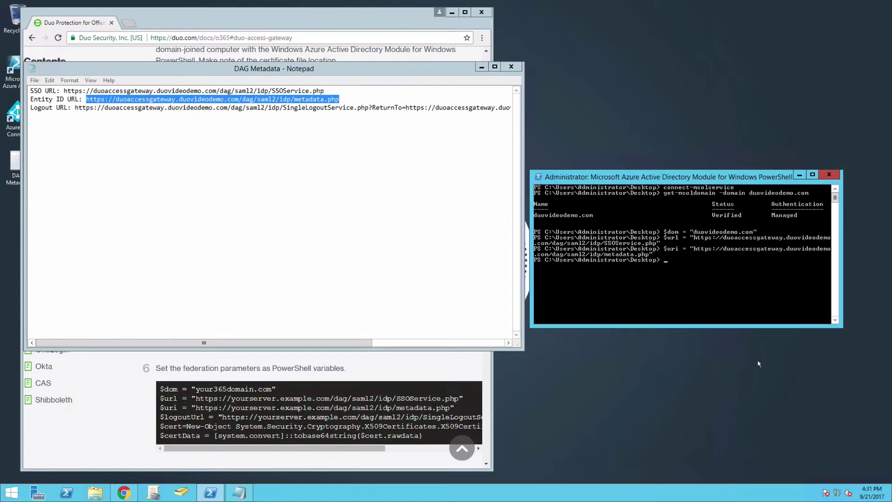
Store the Logout URL from the notes in $logoutUrl
text($logoutUrl)
drag(74, 108, 593, 129)
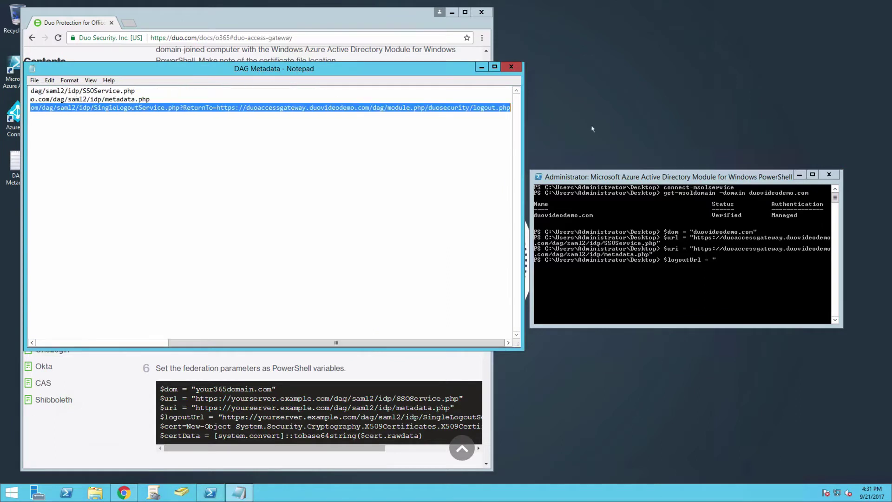
right_click(763, 274)
click(784, 298)
key(Return)
Load $cert from the doc's example line, changing the certificate path folder to Documents
click(511, 66)
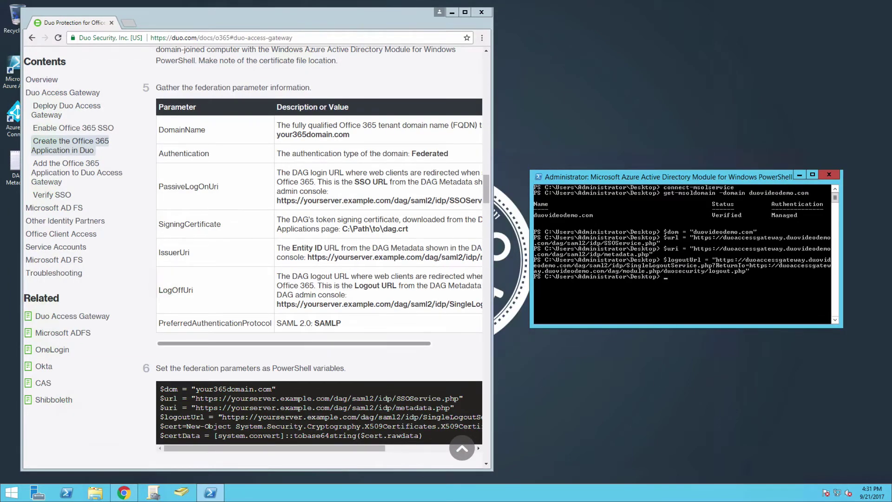
drag(159, 426, 501, 426)
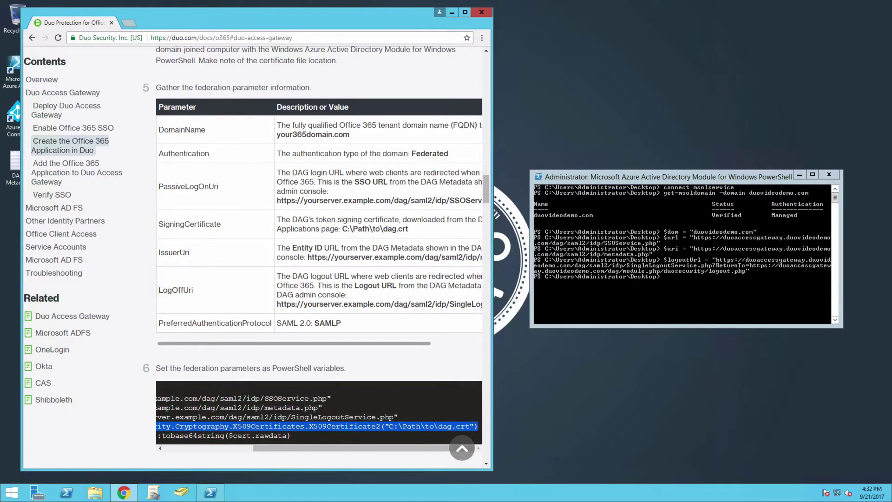
click(687, 308)
right_click(686, 305)
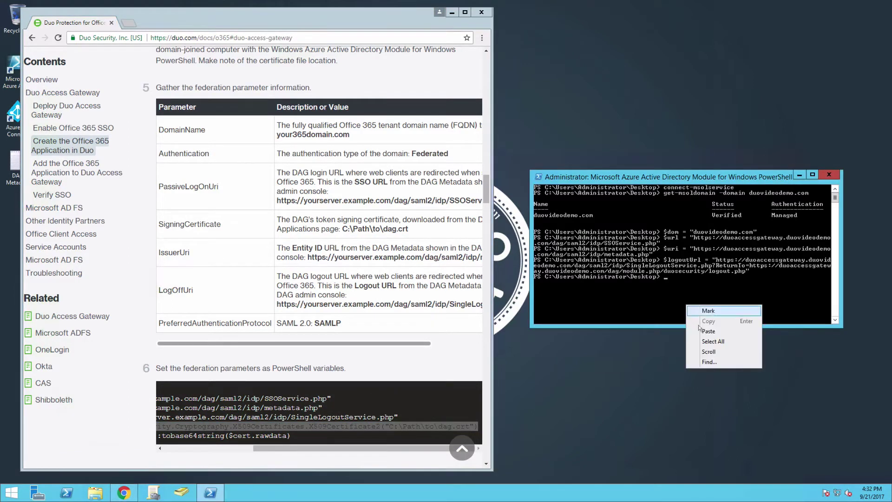
click(701, 331)
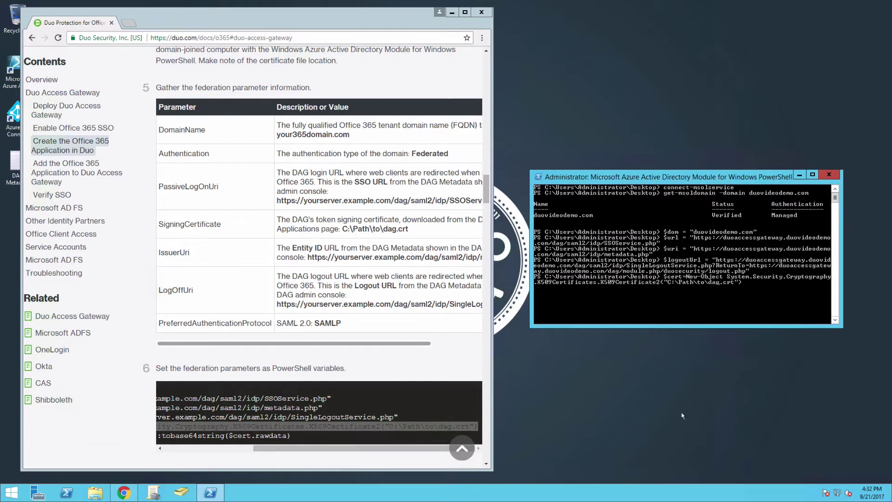
key(BackSpace)
key(BackSpace)
key(BackSpace)
text(Documents)
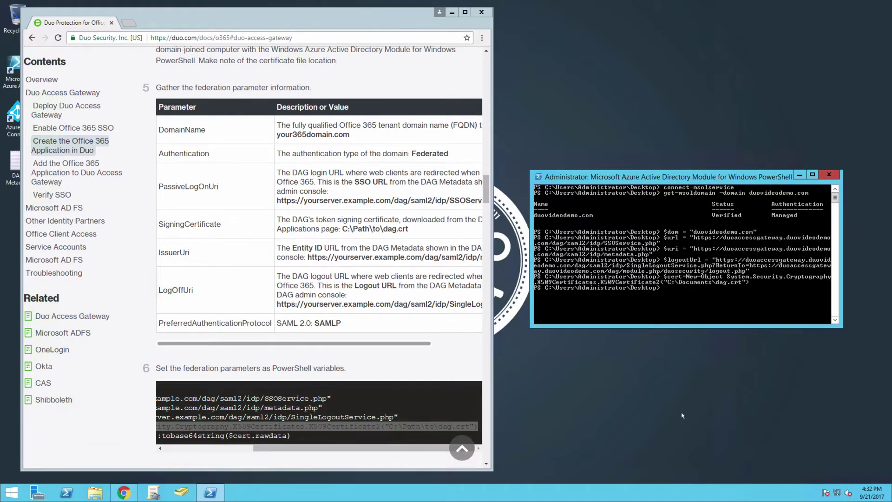
Set $certData to the certificate's base64 raw data using the doc's command
drag(365, 448, 277, 447)
drag(160, 435, 423, 435)
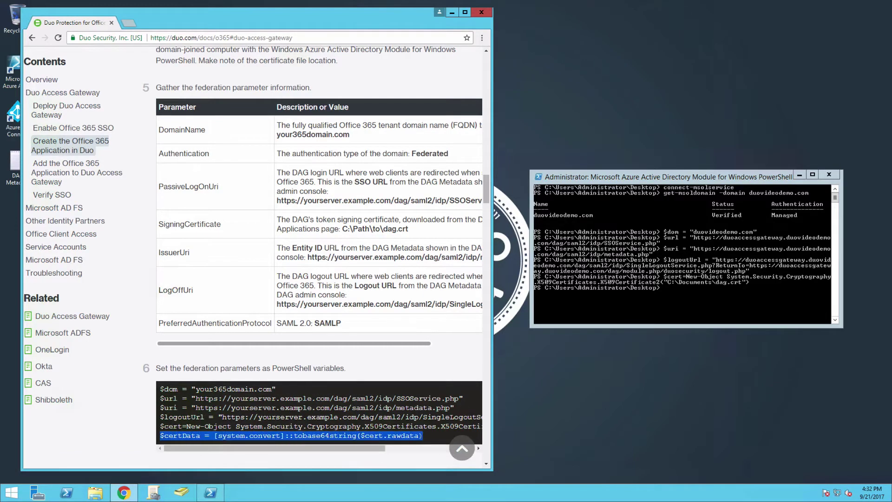
click(758, 304)
right_click(758, 302)
click(770, 331)
key(Return)
click(486, 463)
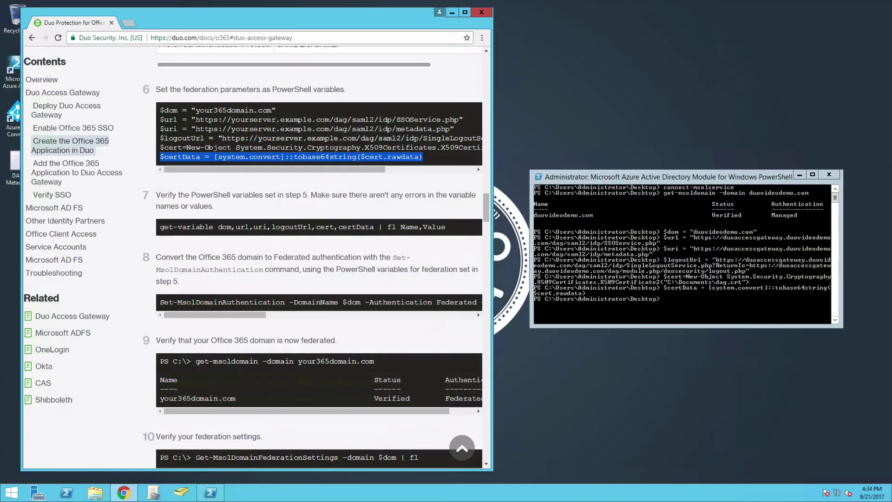
Run the step 7 get-variable command and review dom, url, uri, logoutUrl, cert and certData values
drag(160, 226, 455, 231)
click(788, 311)
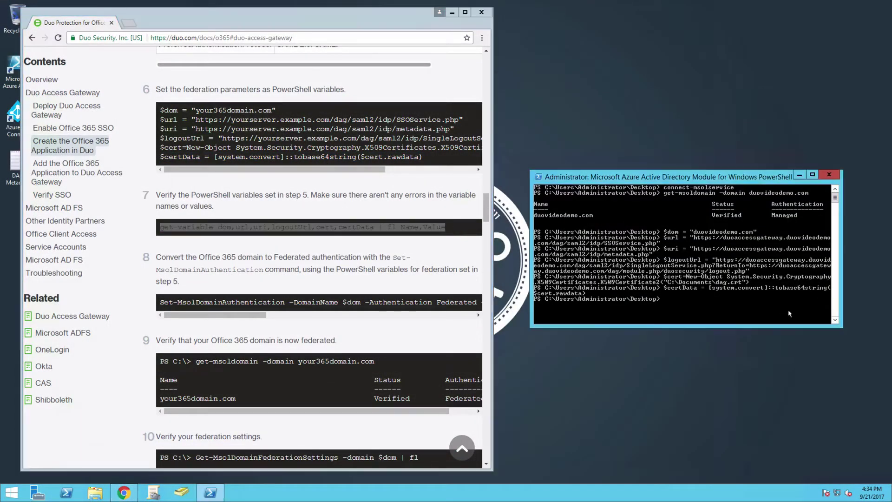
right_click(789, 311)
click(808, 336)
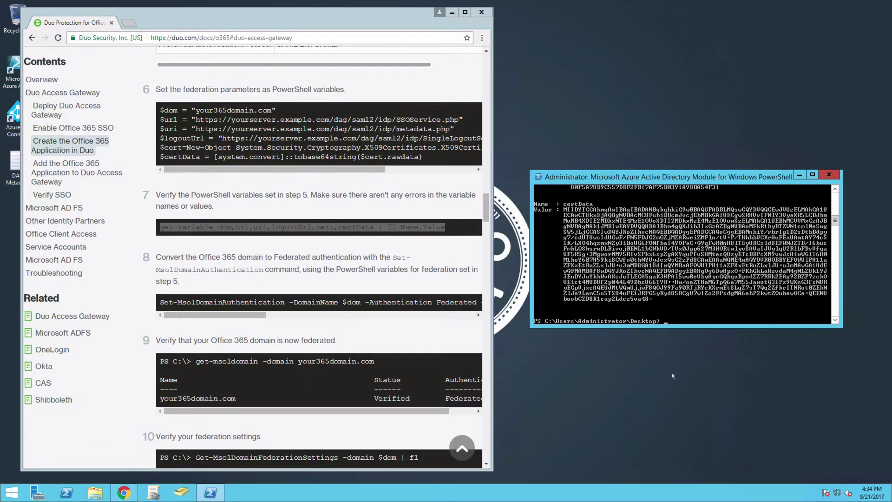
scroll(834, 191, up, 6)
scroll(835, 192, up, 2)
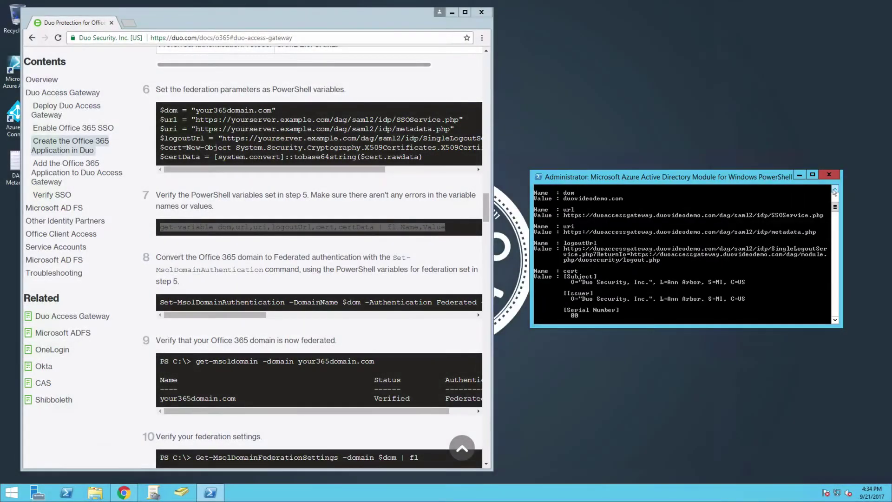
scroll(835, 209, down, 3)
scroll(835, 209, down, 5)
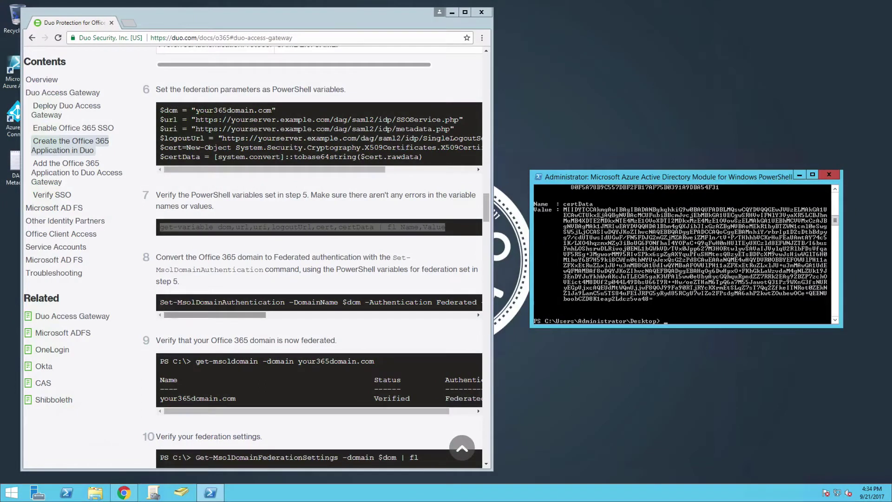
Federate duovideodemo.com with Set-MsolDomainAuthentication and confirm it shows Federated via get-msoldomain
drag(159, 302, 483, 302)
right_click(709, 309)
click(718, 316)
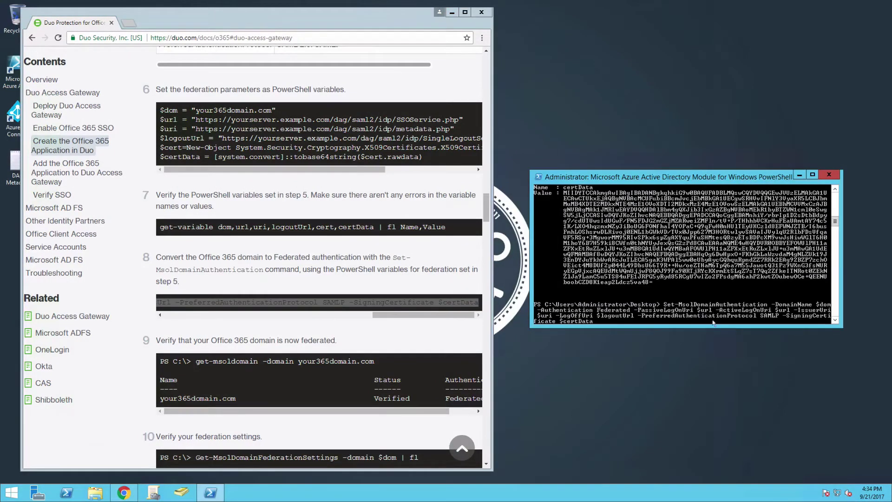
key(Return)
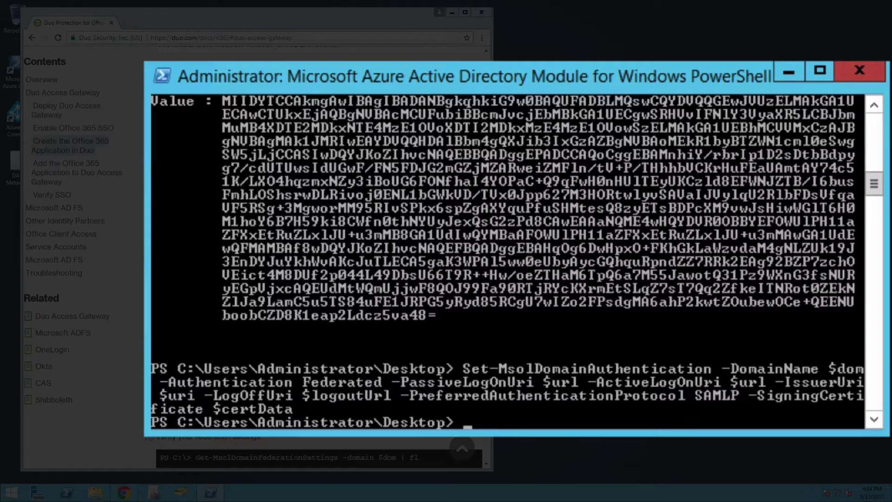
text(get-msoldomain )
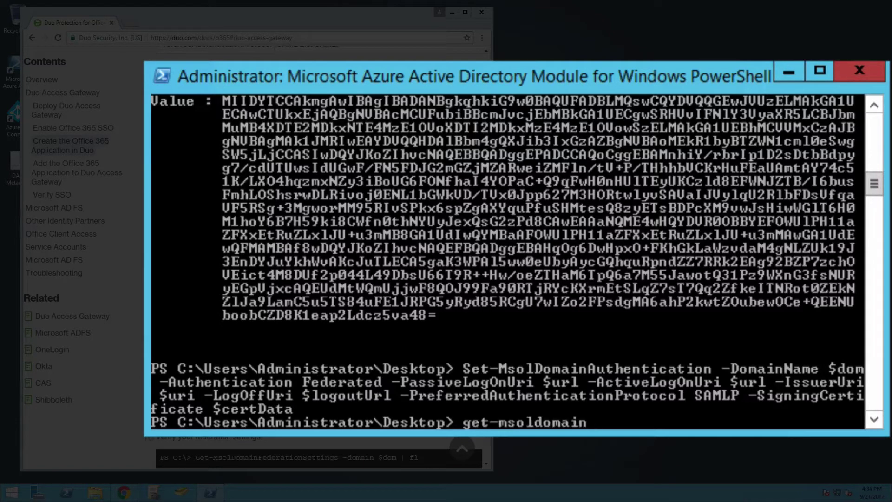
text(-domain duovideodemo.com)
key(Return)
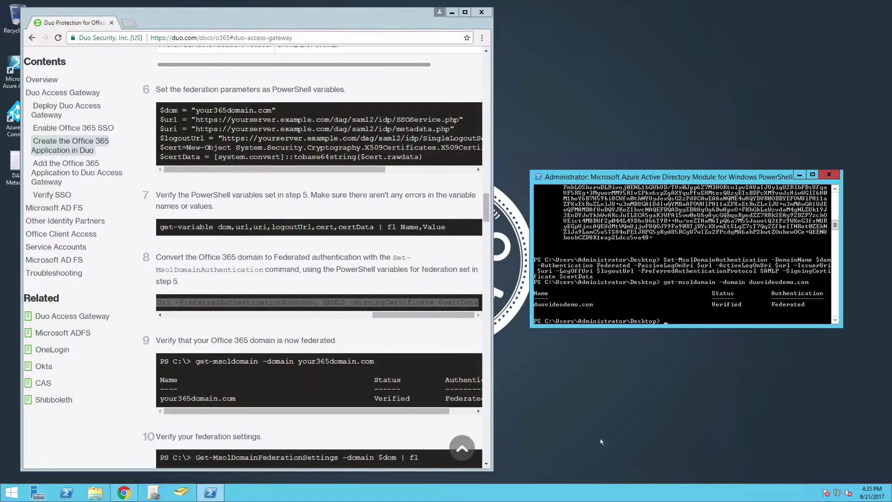
Run Get-MsolDomainFederationSettings -domain $dom | fl to view the Duo Access Gateway URLs
click(486, 464)
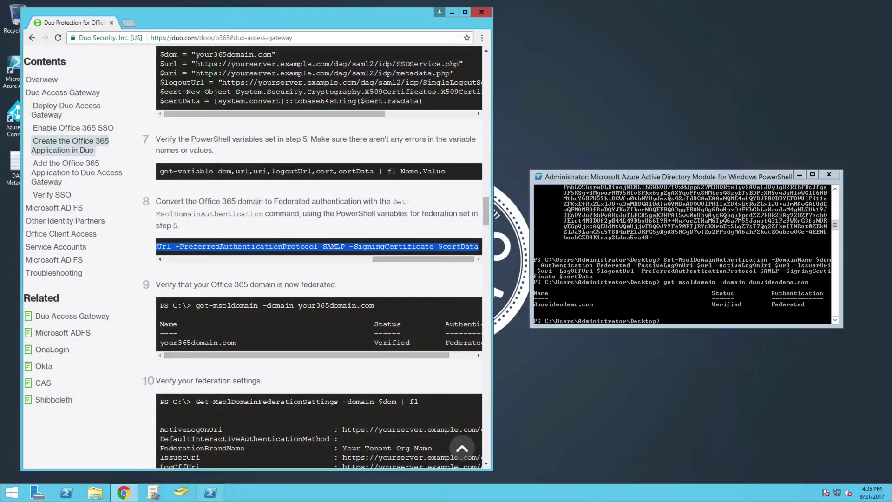
drag(195, 401, 418, 401)
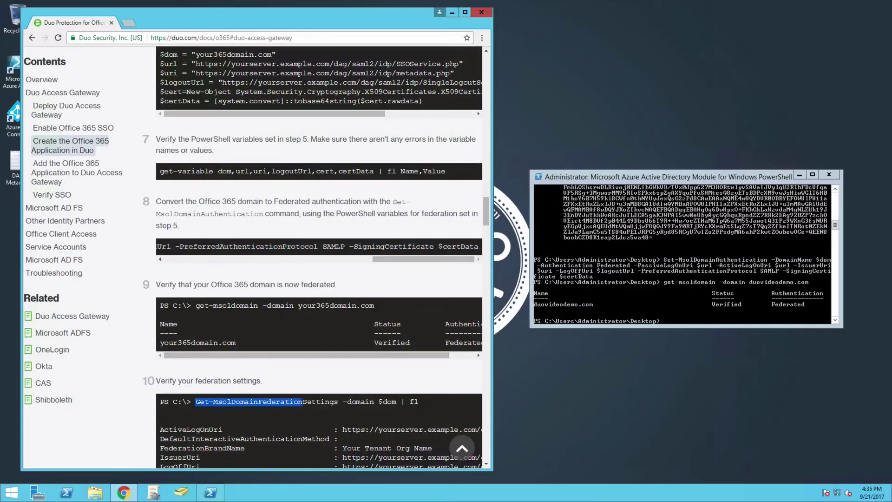
click(676, 318)
right_click(676, 318)
click(694, 341)
key(Return)
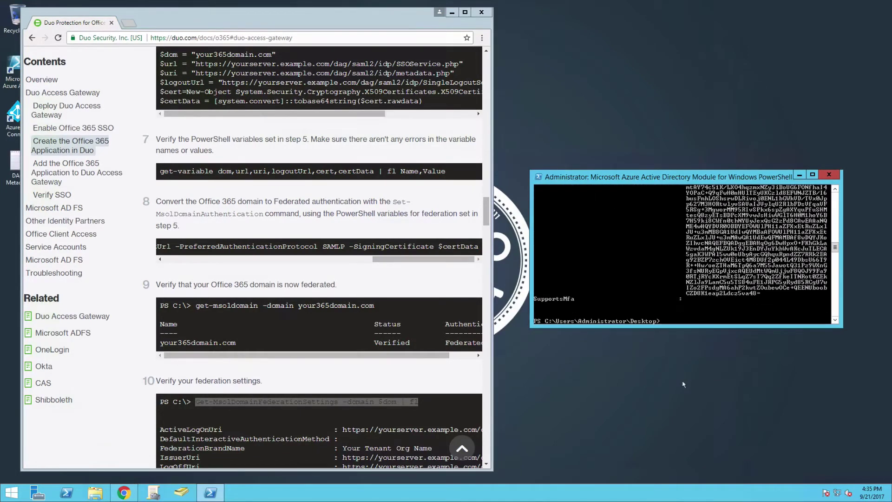
click(835, 190)
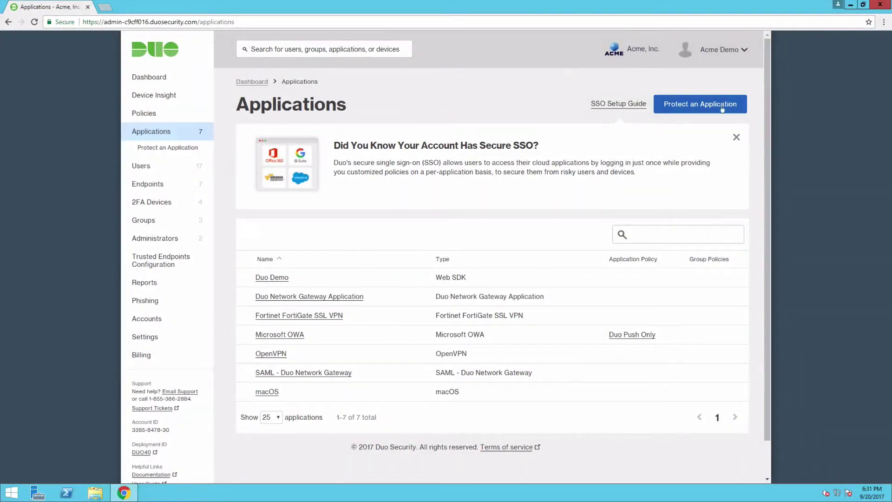
Begin protecting a new application and filter the list for 'office 365'
click(722, 109)
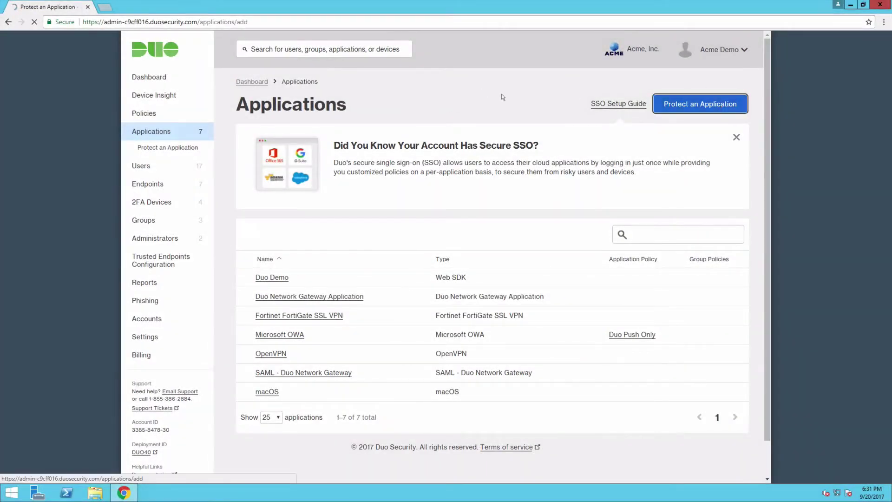
text(office 365)
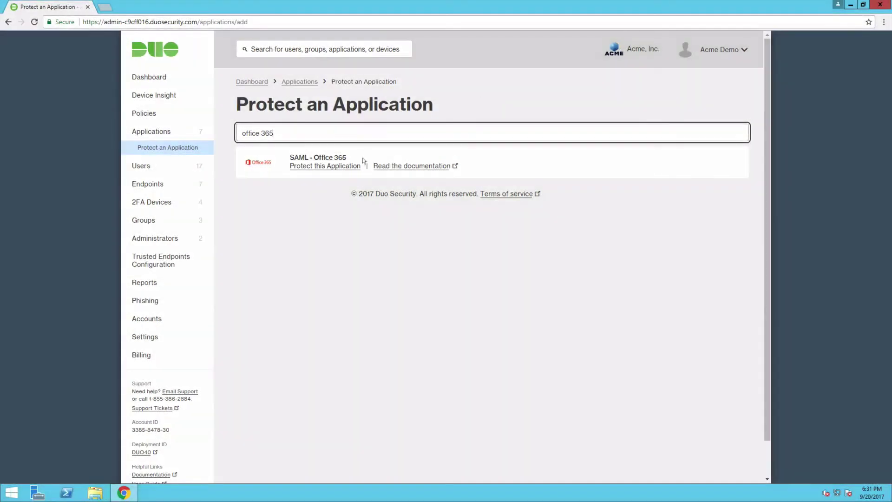
Protect the SAML - Office 365 application in the Duo Admin Panel
key(Tab)
key(Return)
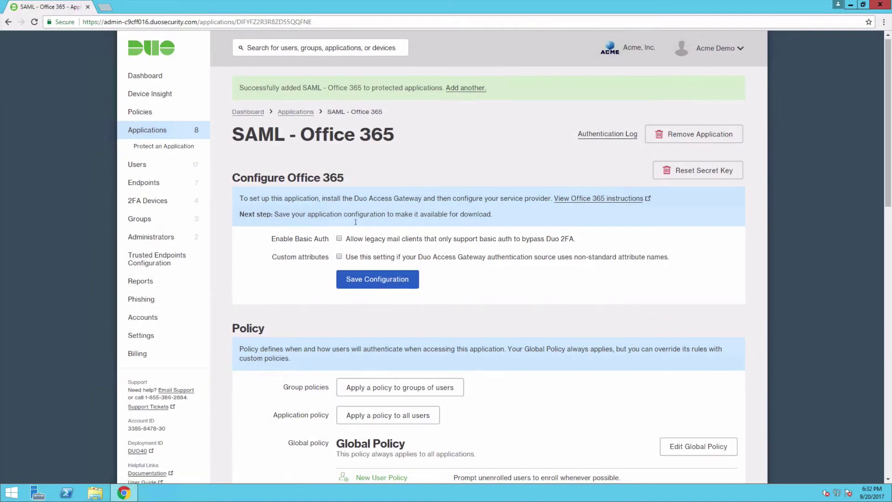
Turn on Enable Basic Auth for SAML - Office 365 so legacy mail clients skip Duo 2FA
click(339, 238)
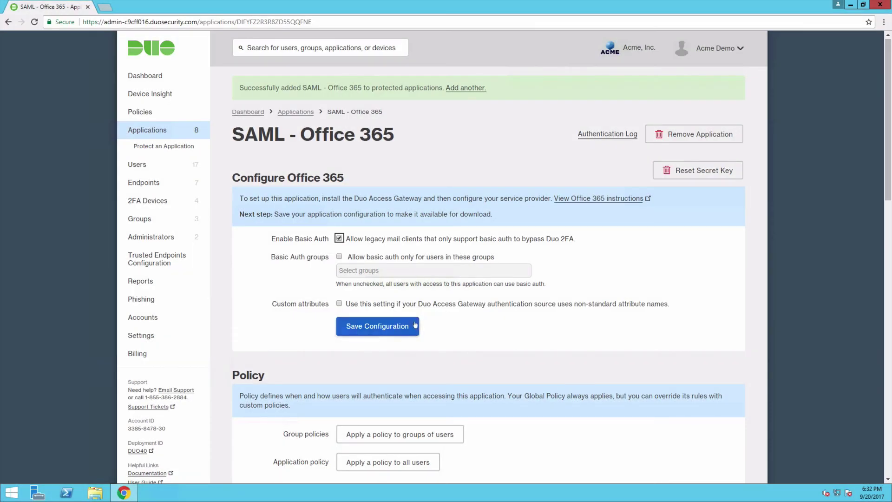
Save the SAML - Office 365 configuration and download its configuration file
click(415, 325)
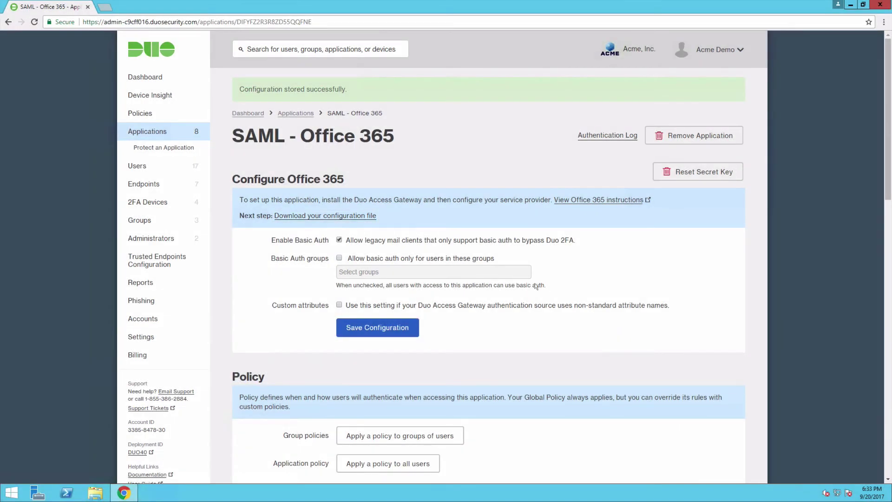
click(367, 216)
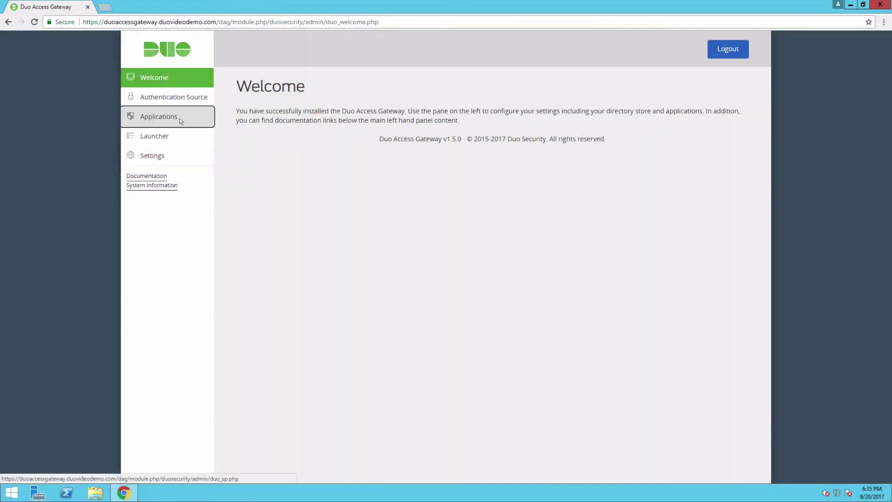
Upload SAML - Office 365.json from Downloads on the gateway's Applications page
click(180, 118)
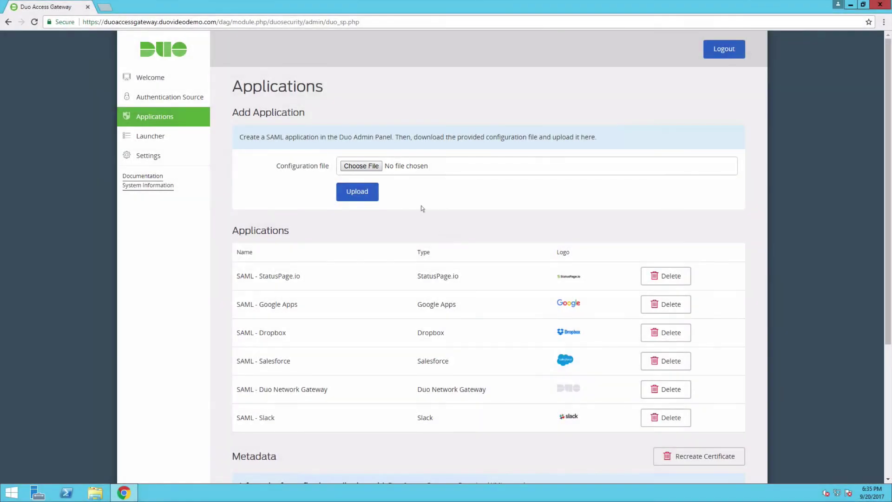
click(375, 172)
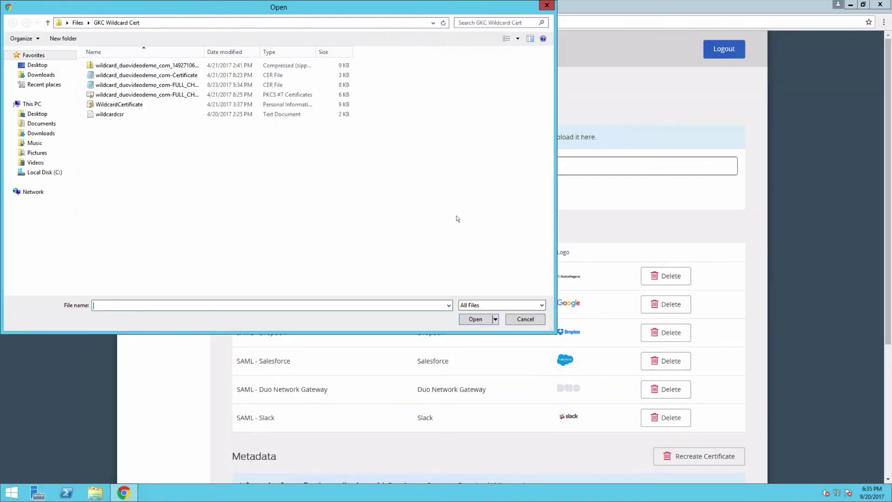
click(42, 134)
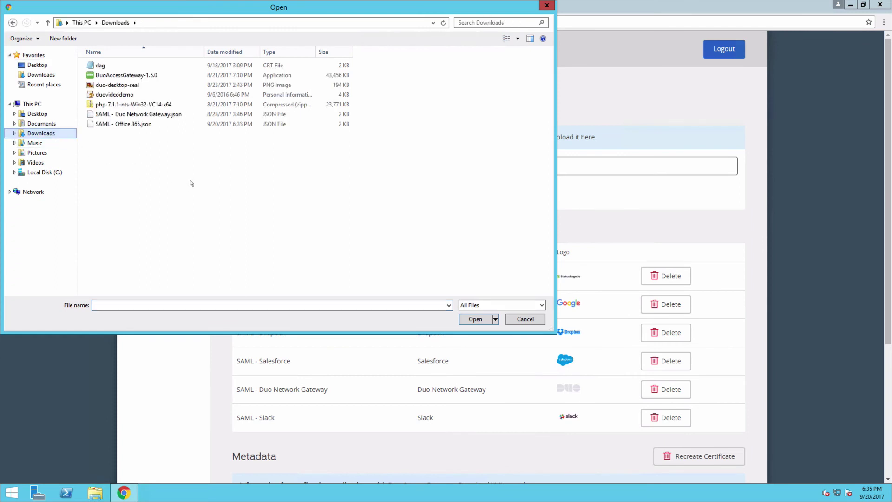
click(145, 125)
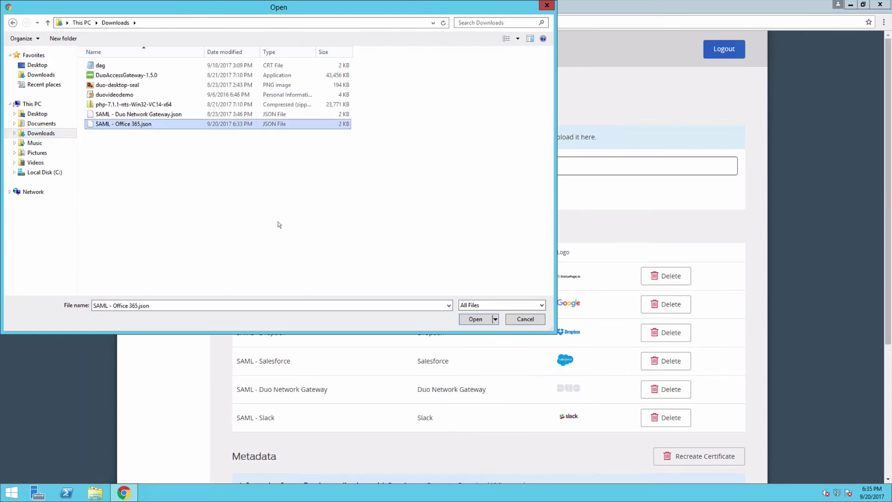
click(470, 323)
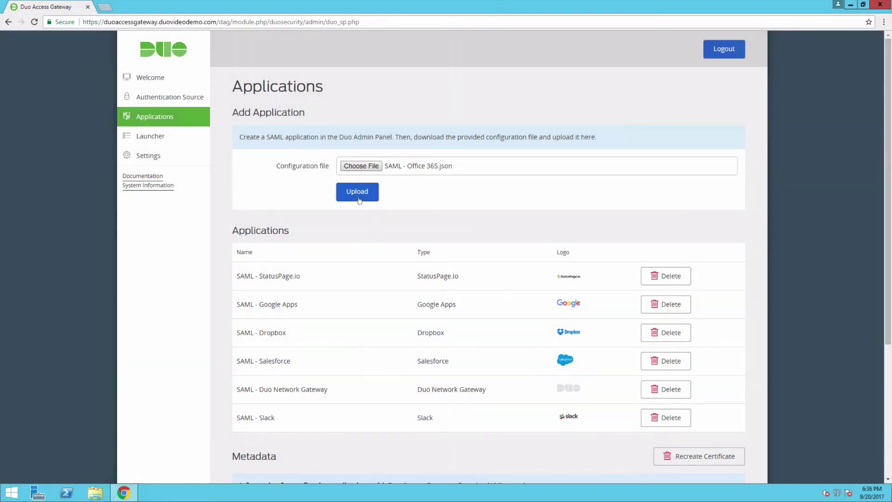
click(359, 198)
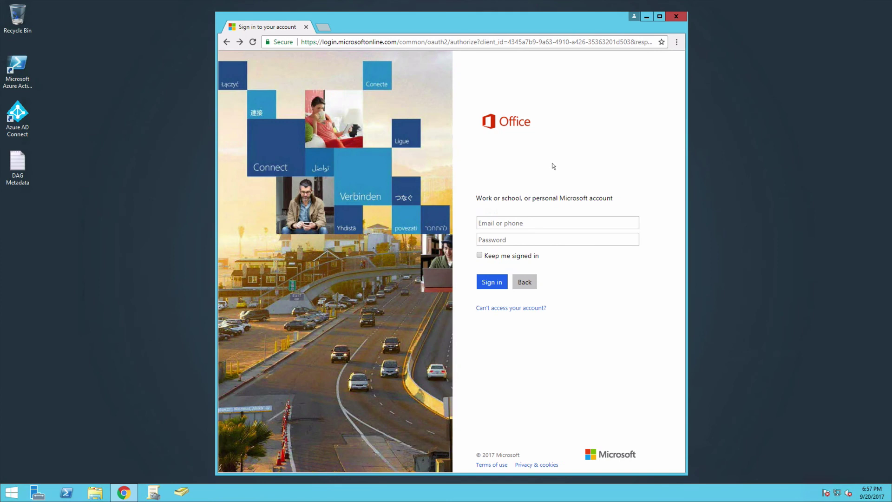
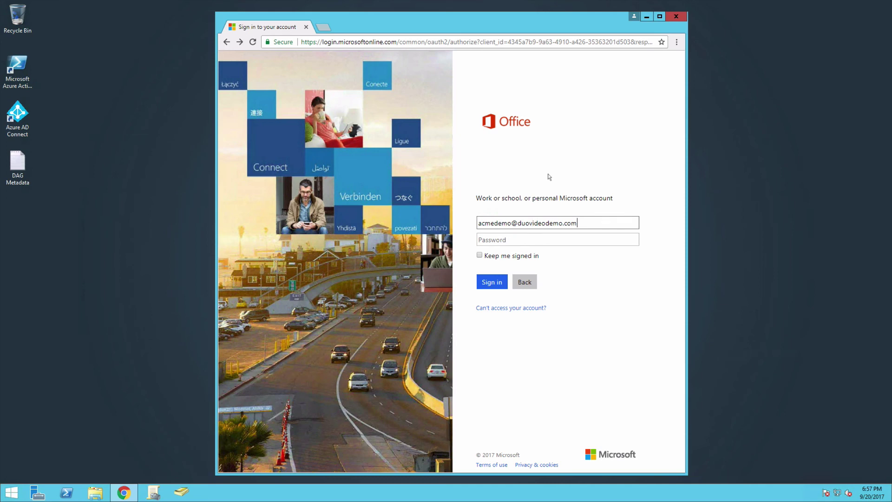
key(Tab)
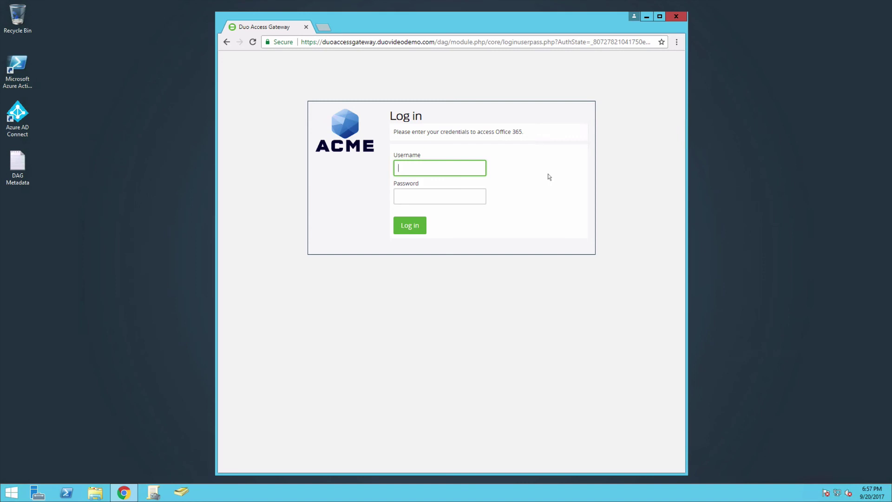
Enter username 'acmedemo' and its password on the Duo Access Gateway login page
text(acmedemo)
key(Tab)
text(password)
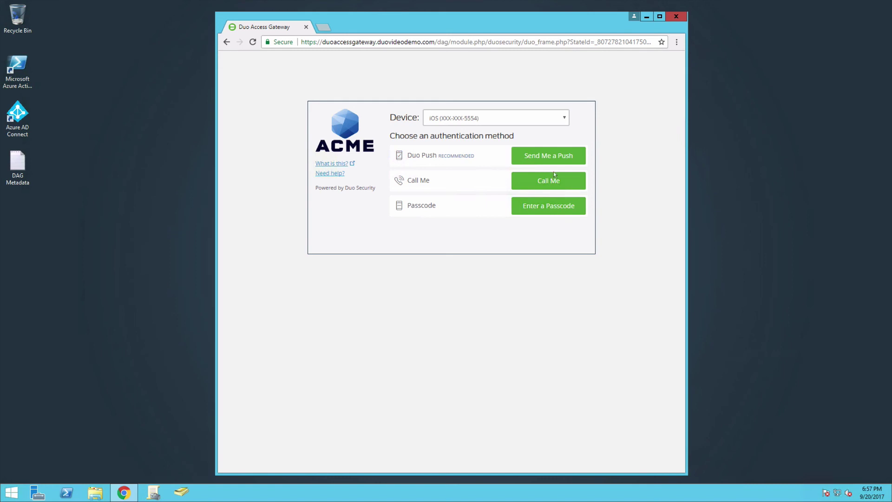
Send a Duo Push request to the enrolled phone to approve the login
click(577, 162)
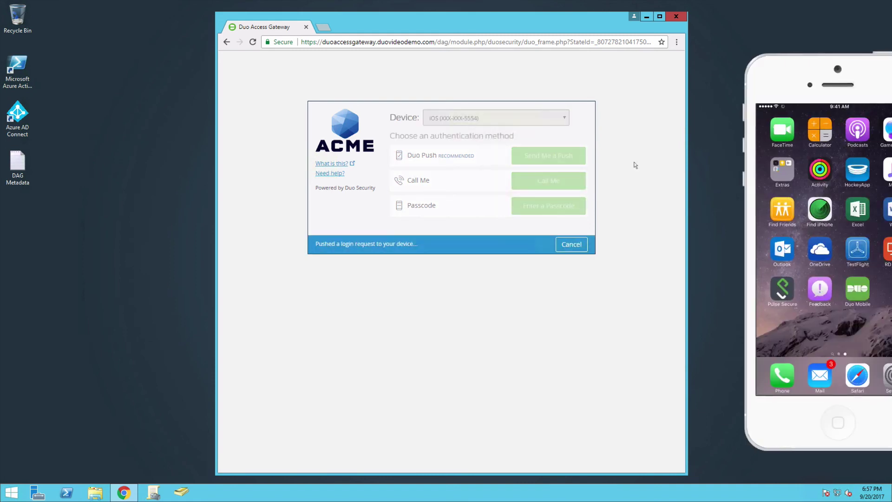